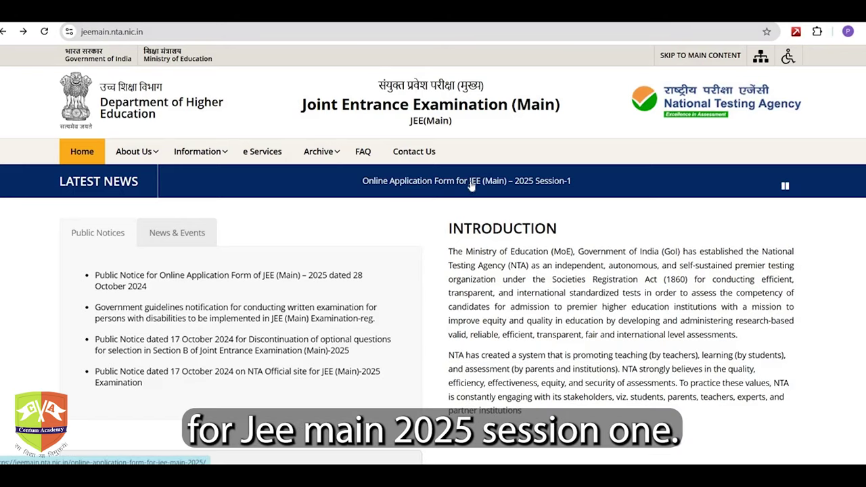
- Open the 'Online Application Form for JEE (Main) – 2025 Session-1' notice from the Latest News ticker
click(471, 186)
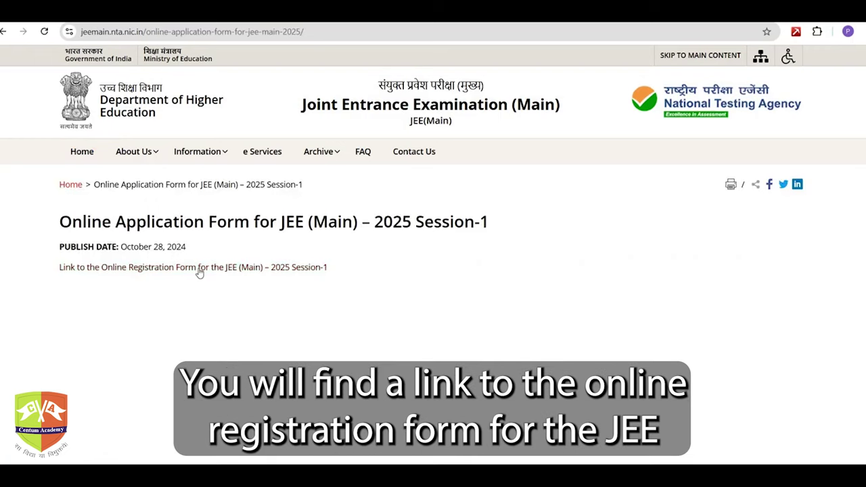
- Follow the Session-1 registration link, enter the displayed CAPTCHA and start a New Registration
click(199, 272)
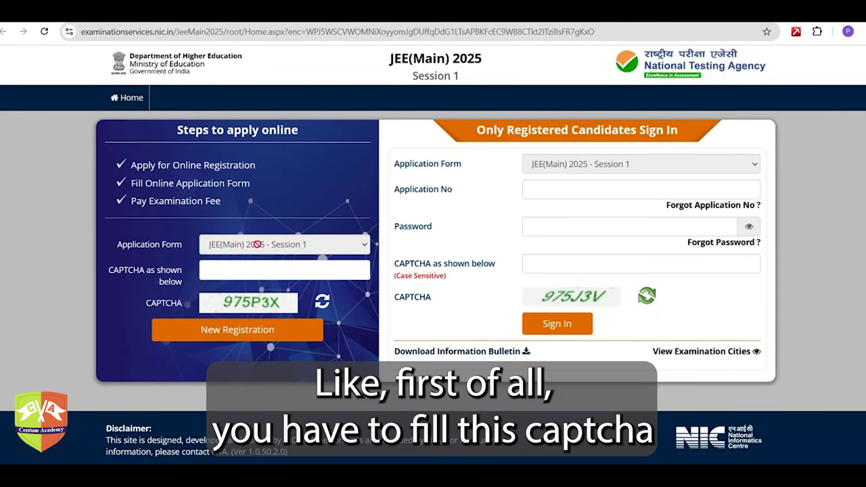
click(229, 273)
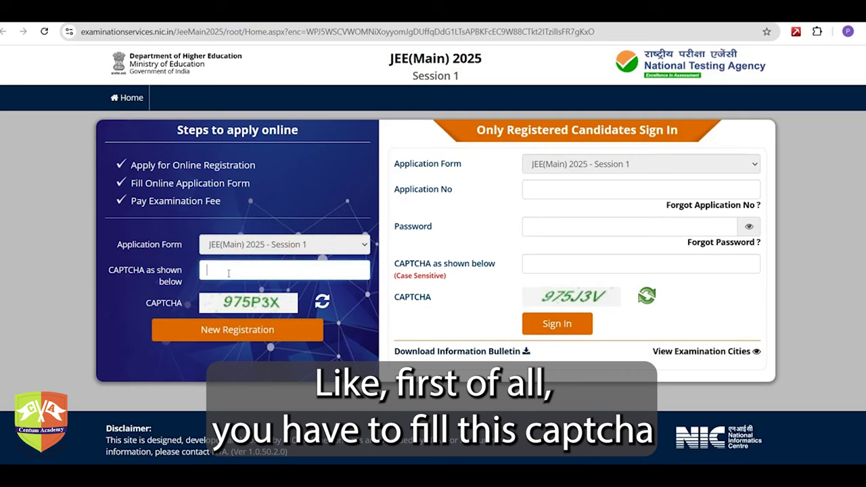
text(975P3)
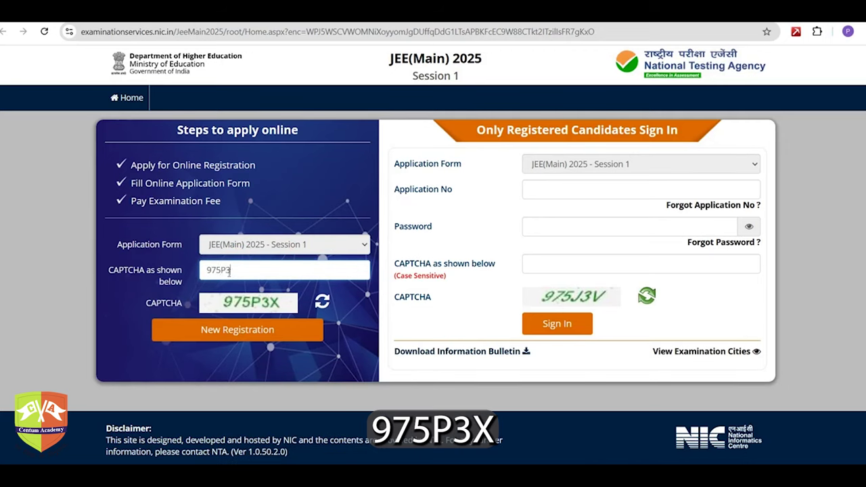
text(X)
click(247, 330)
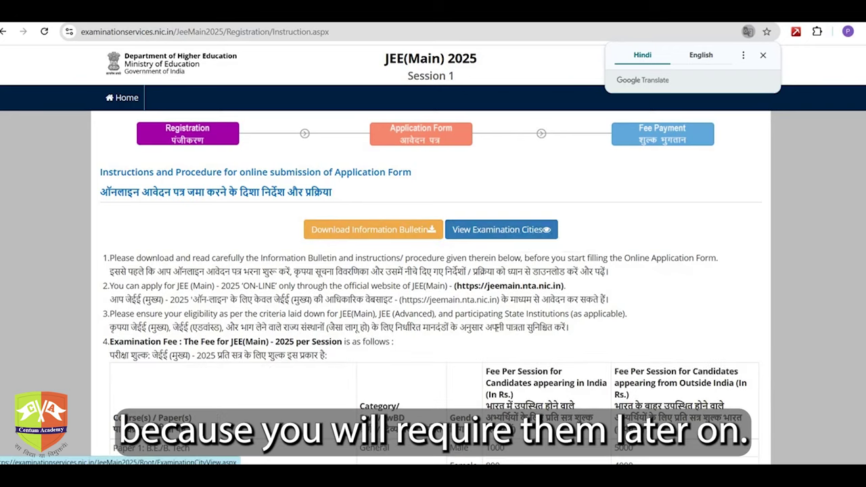
- Read through the instructions, accept the declaration and proceed to the Step 1 registration form
scroll(497, 332, down, 8)
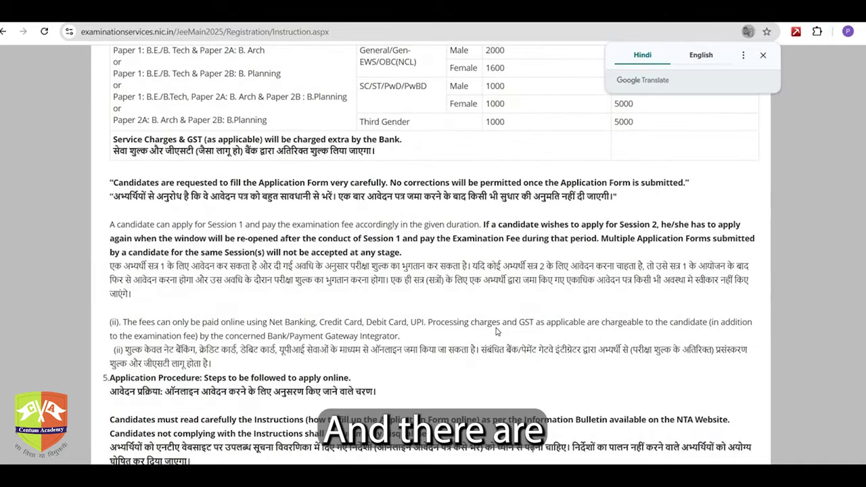
scroll(497, 332, down, 15)
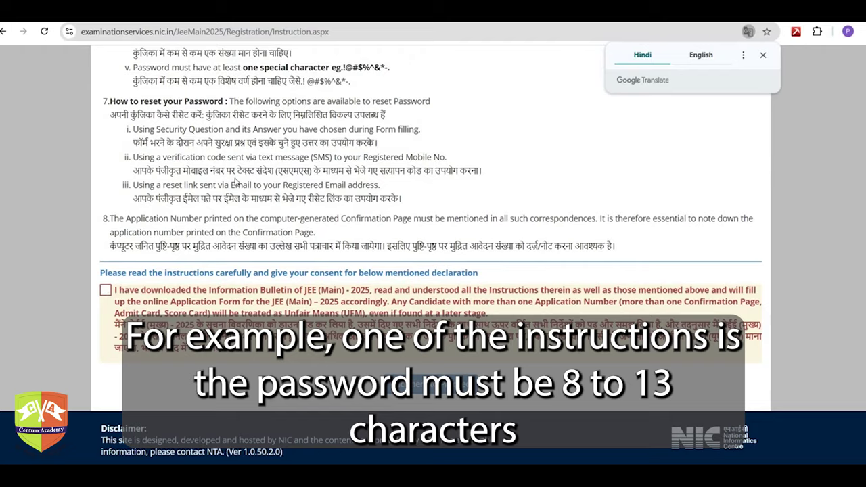
scroll(235, 183, up, 3)
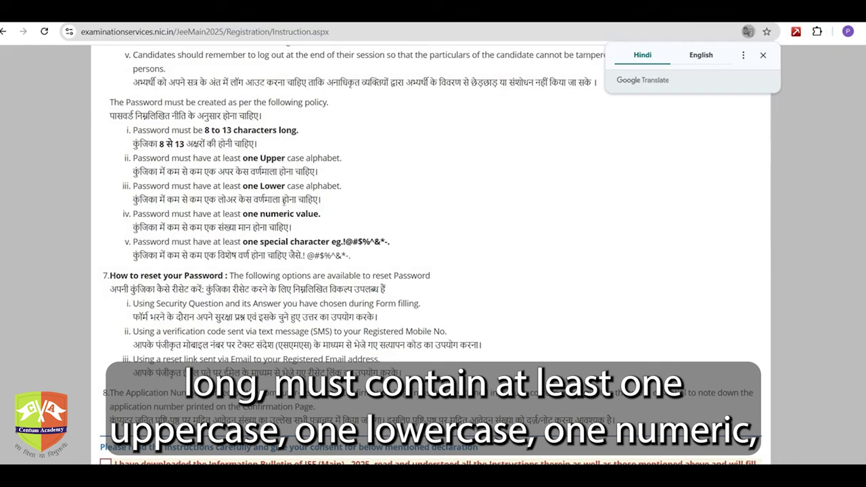
scroll(433, 257, down, 3)
click(105, 289)
click(433, 385)
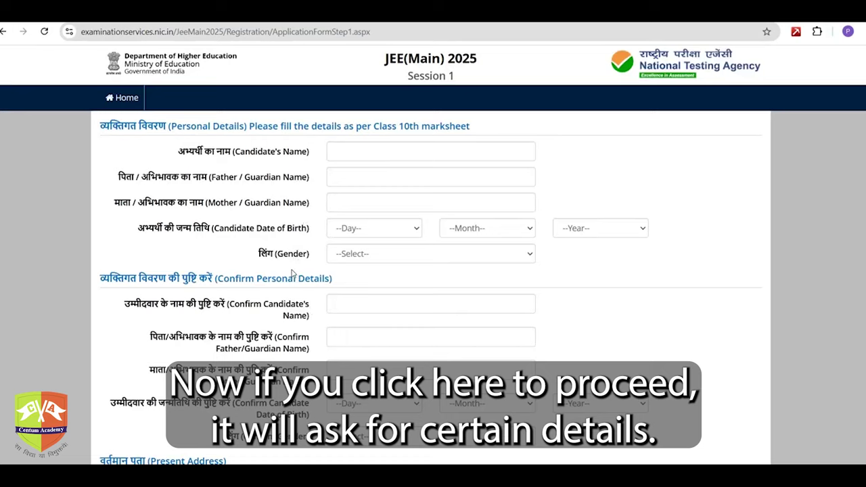
- Scroll through the Step 1 form's personal, contact, permanent address, password and CAPTCHA sections
scroll(294, 271, down, 5)
scroll(292, 272, down, 9)
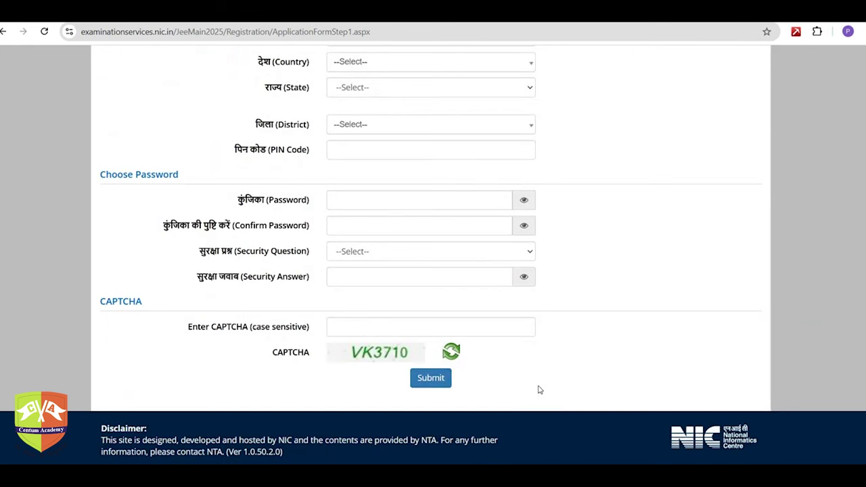
scroll(393, 158, up, 10)
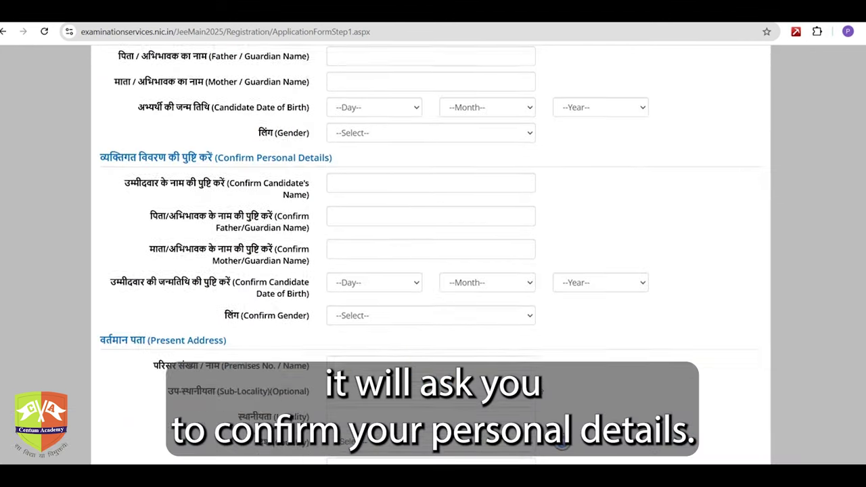
scroll(395, 239, down, 2)
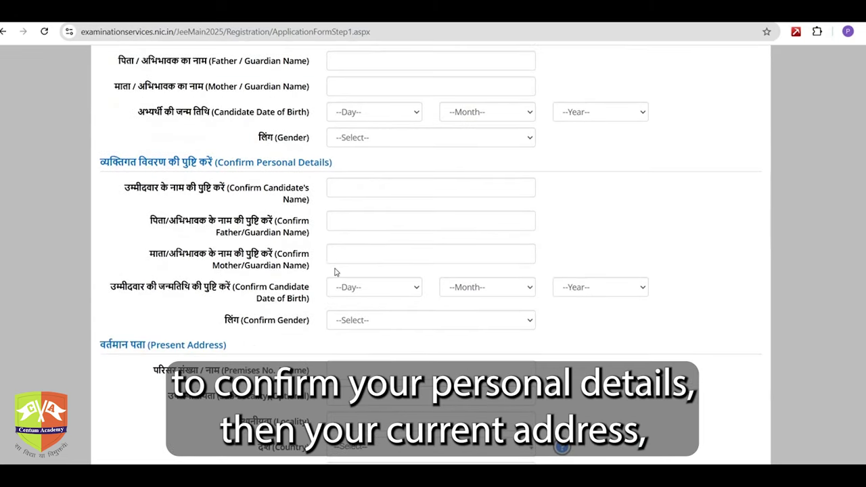
scroll(334, 271, down, 4)
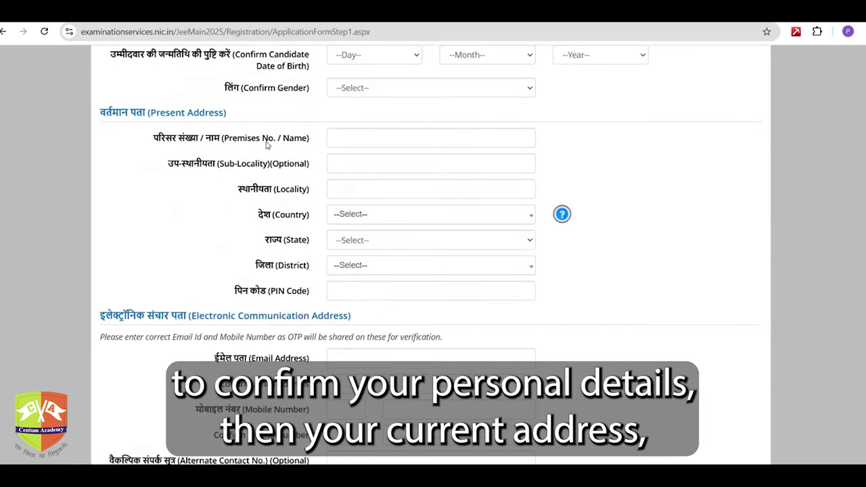
scroll(265, 171, down, 3)
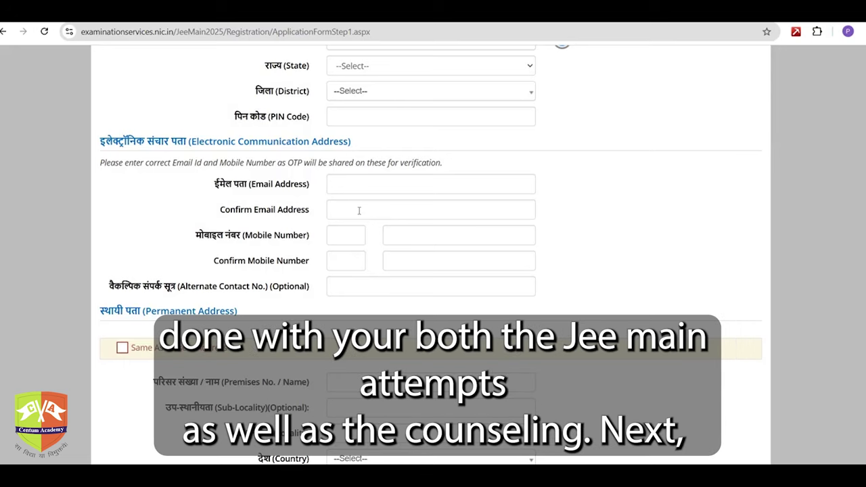
scroll(317, 228, down, 3)
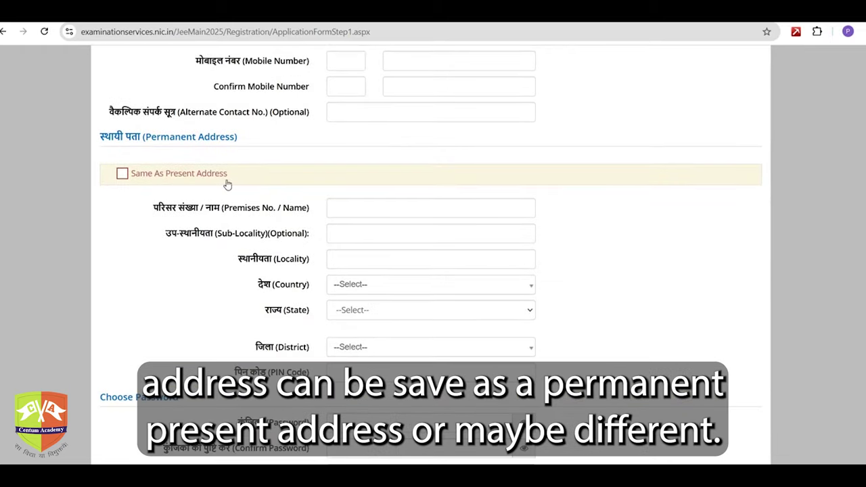
scroll(228, 184, down, 3)
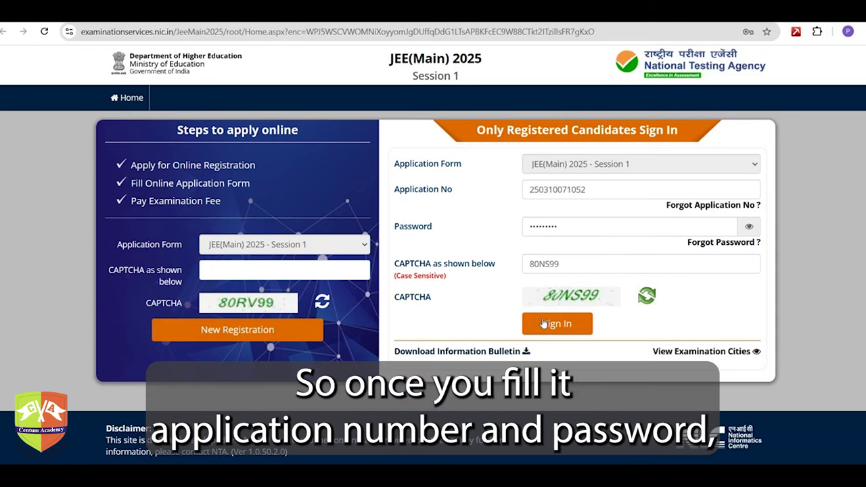
- Sign in to the candidate account, save the password in Chrome, and continue to Complete Application Form
click(543, 323)
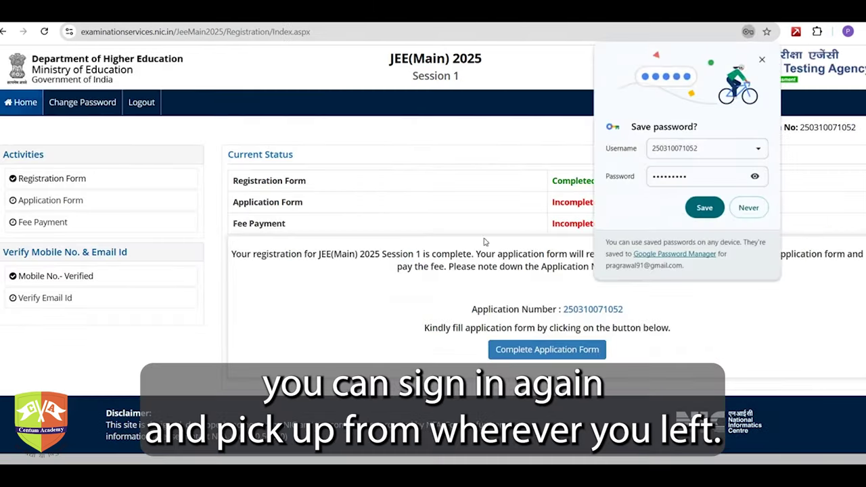
click(704, 207)
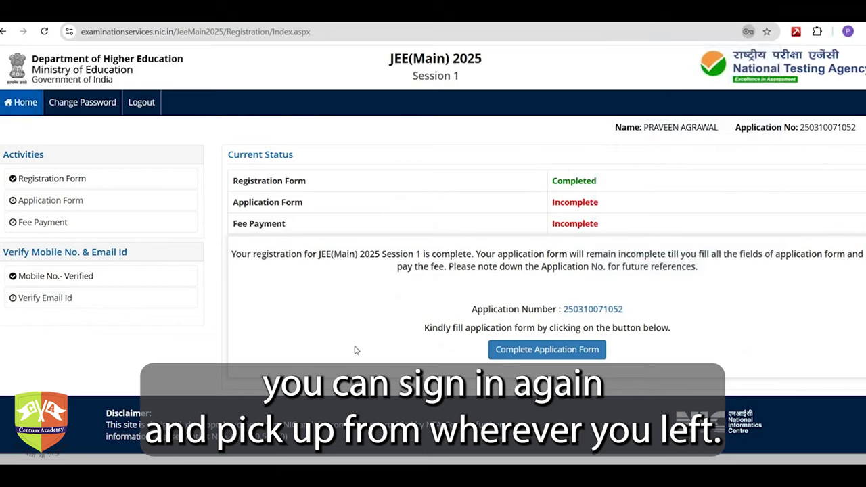
click(71, 186)
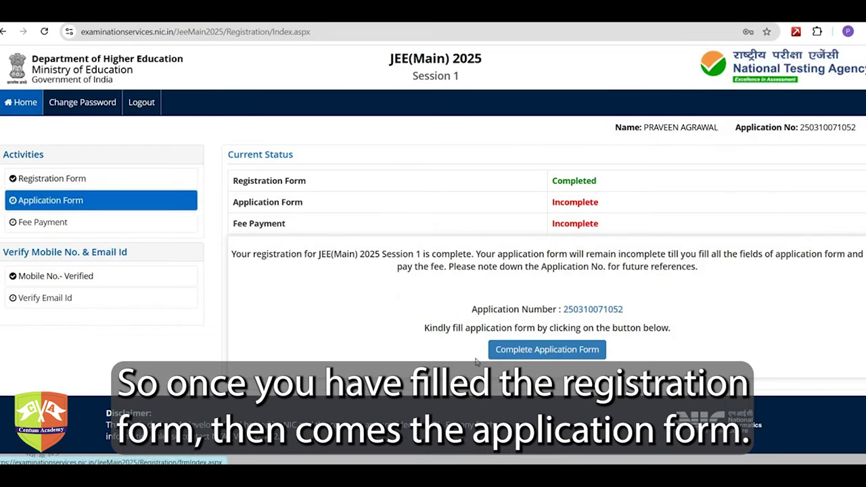
click(539, 350)
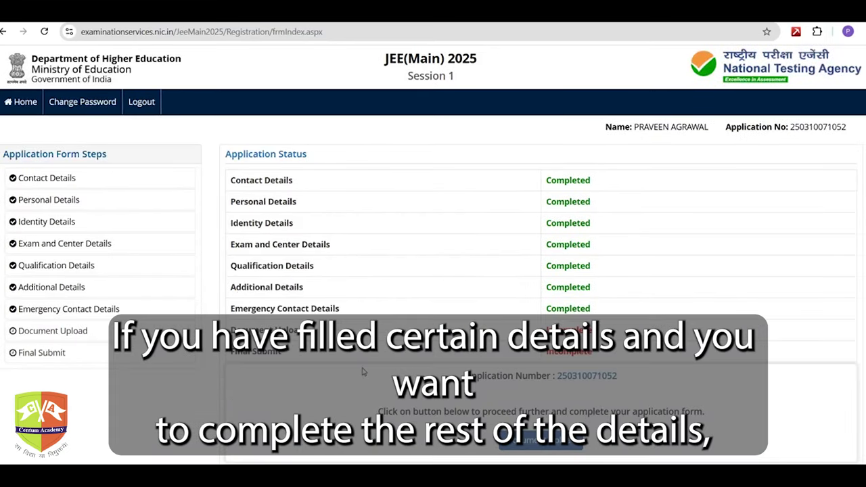
- Look over the Contact Details section of the application form
click(69, 181)
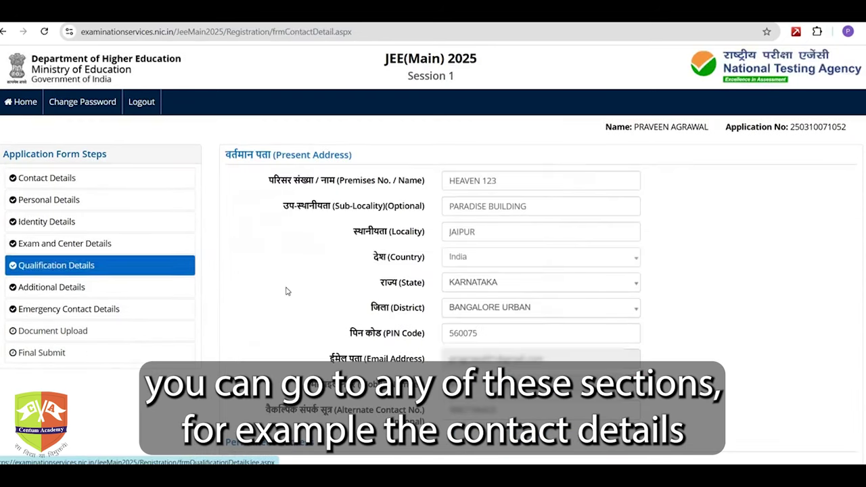
scroll(272, 283, down, 2)
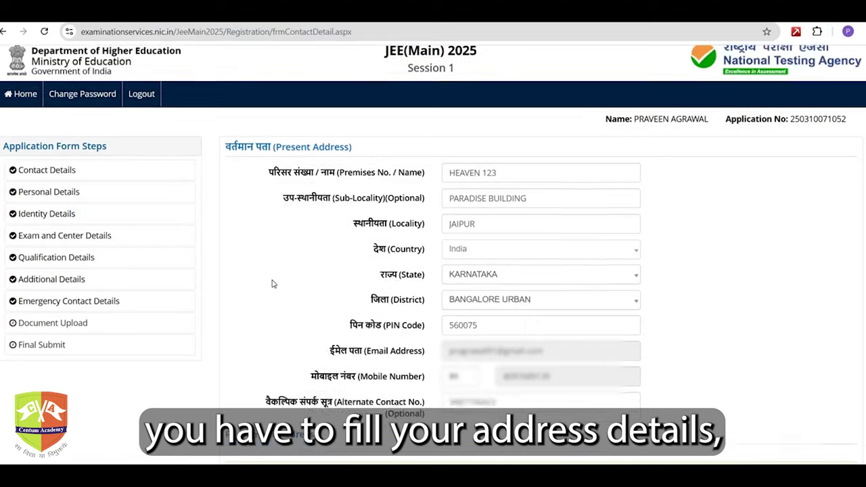
scroll(274, 297, down, 2)
scroll(93, 184, up, 4)
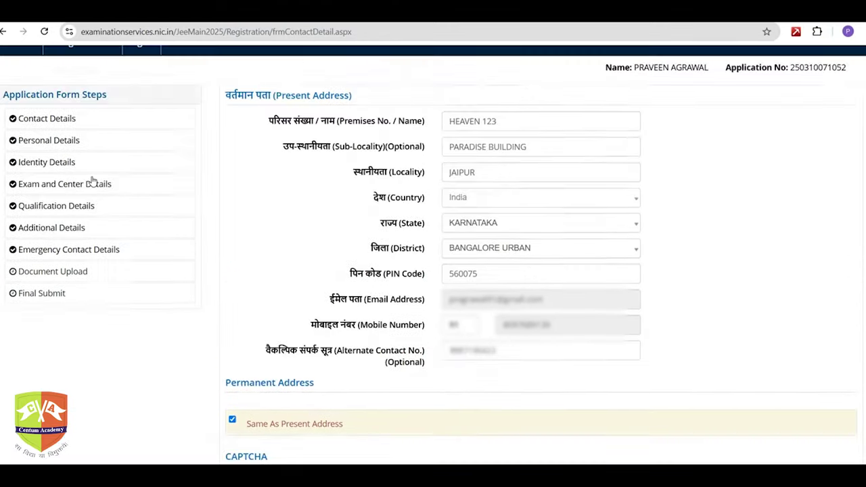
- In Personal Details, keep Category as General and review the residence and income fields
click(75, 201)
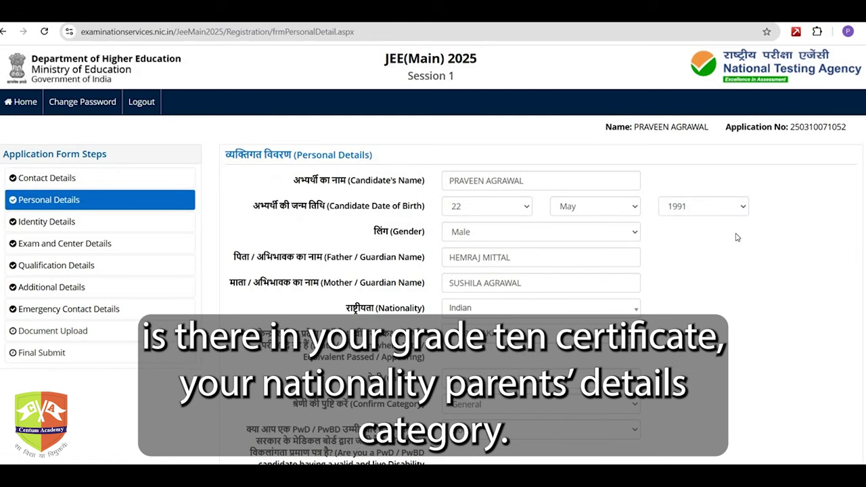
scroll(737, 237, down, 2)
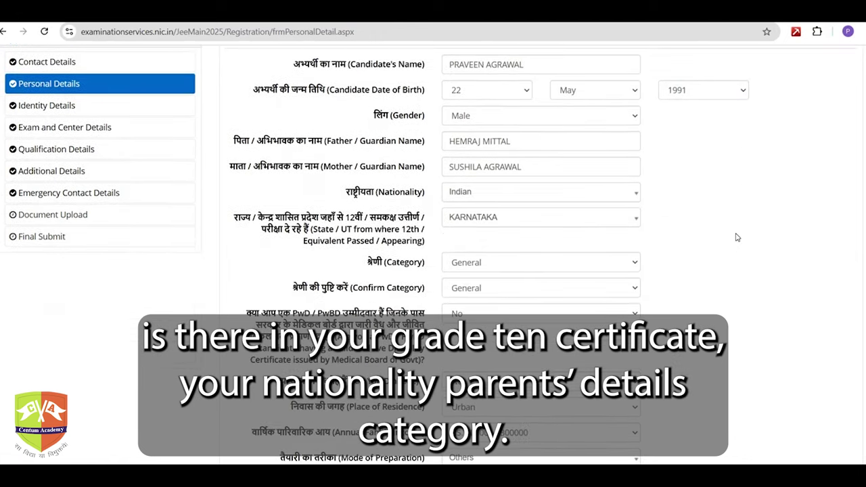
scroll(737, 237, down, 1)
scroll(737, 236, down, 1)
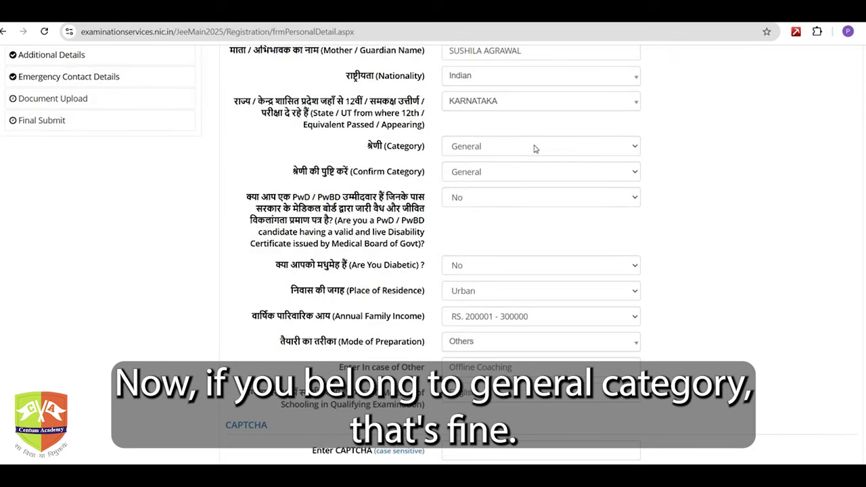
click(533, 147)
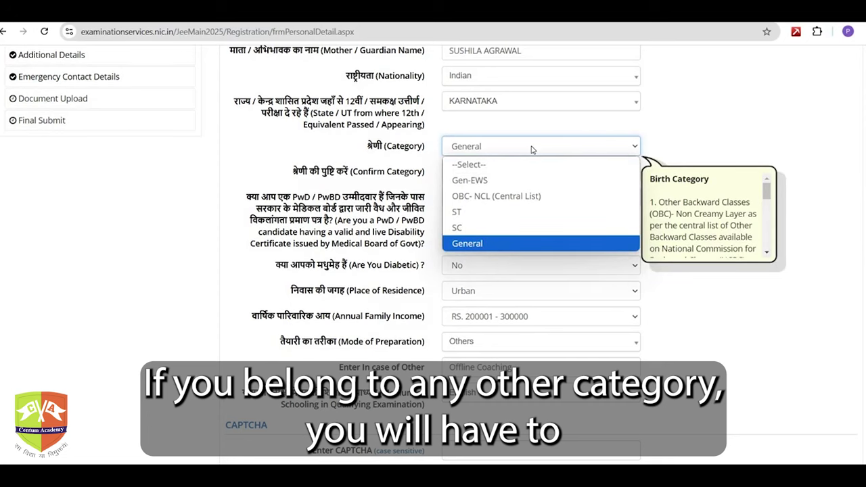
click(532, 149)
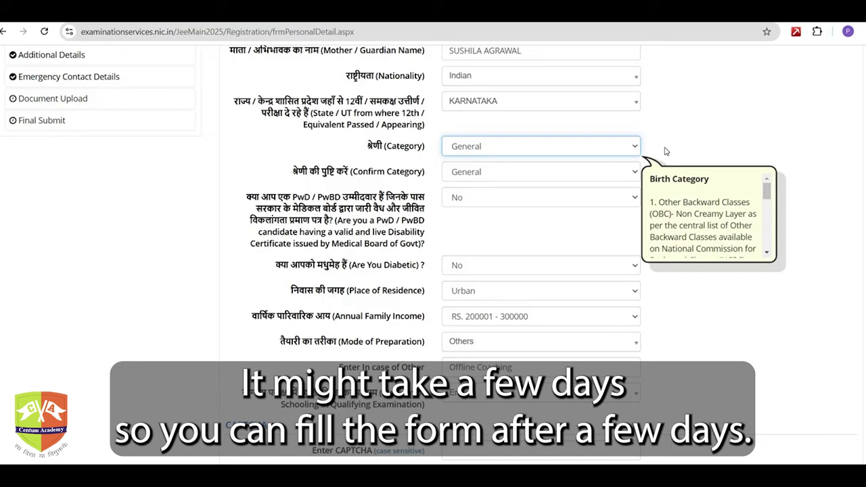
scroll(609, 162, down, 1)
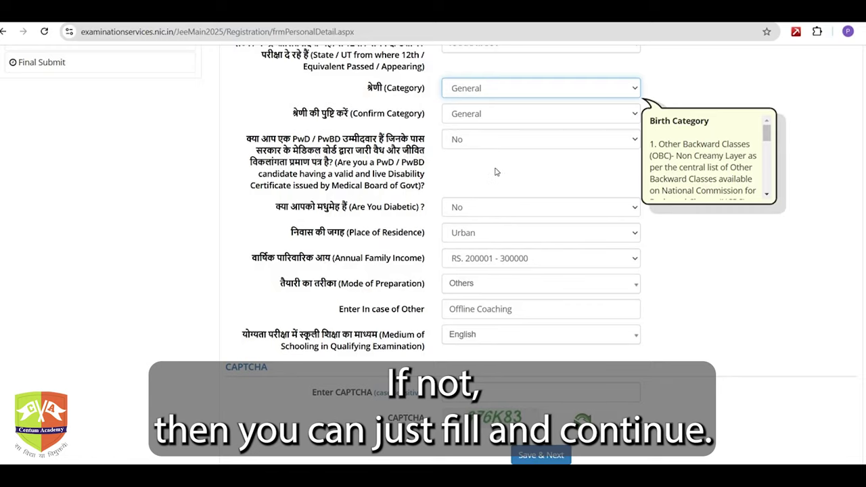
scroll(497, 190, down, 1)
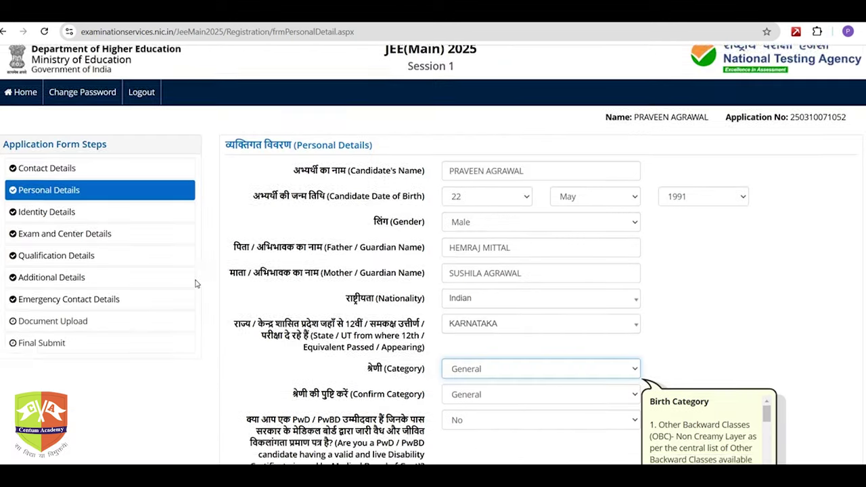
- View Identity Details, then keep English as the question paper medium in Exam and Center Details
click(70, 222)
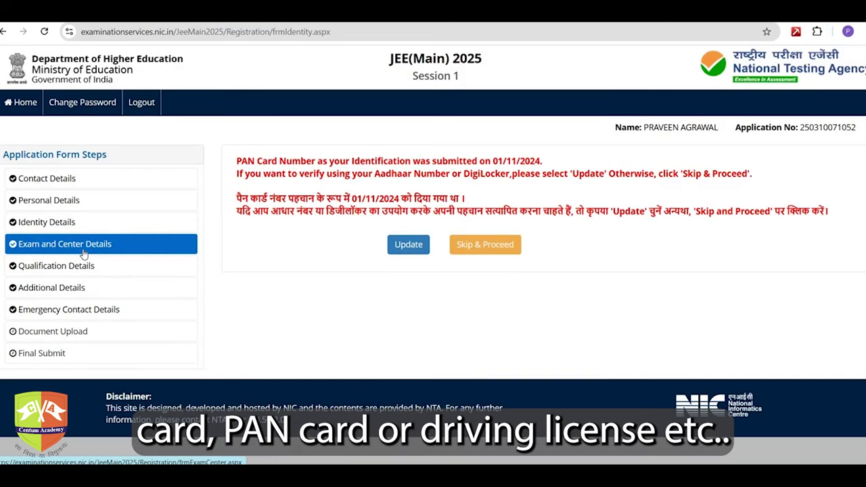
click(84, 251)
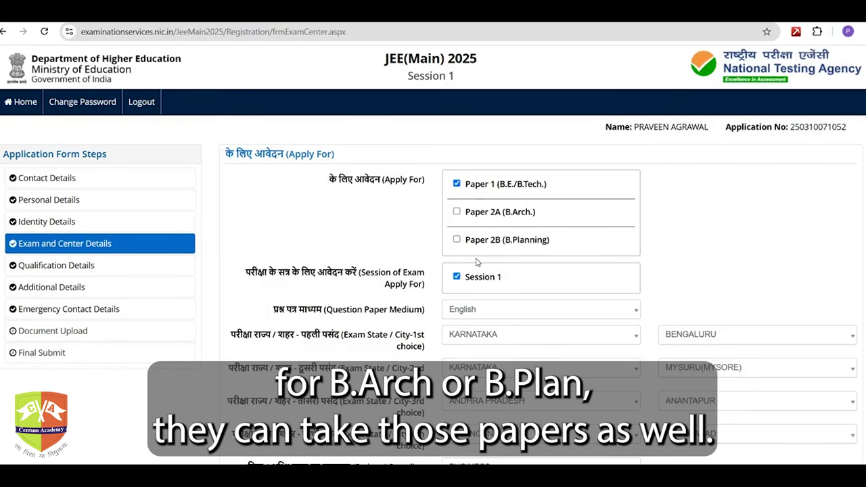
scroll(680, 248, down, 1)
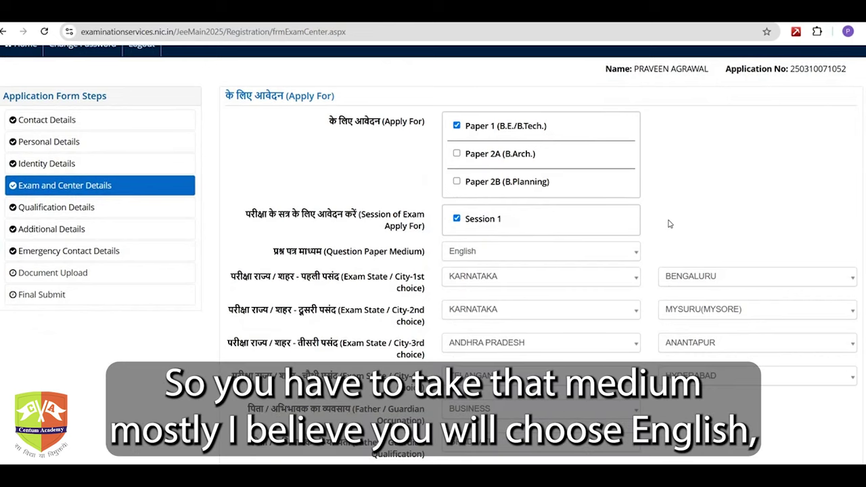
scroll(669, 224, down, 2)
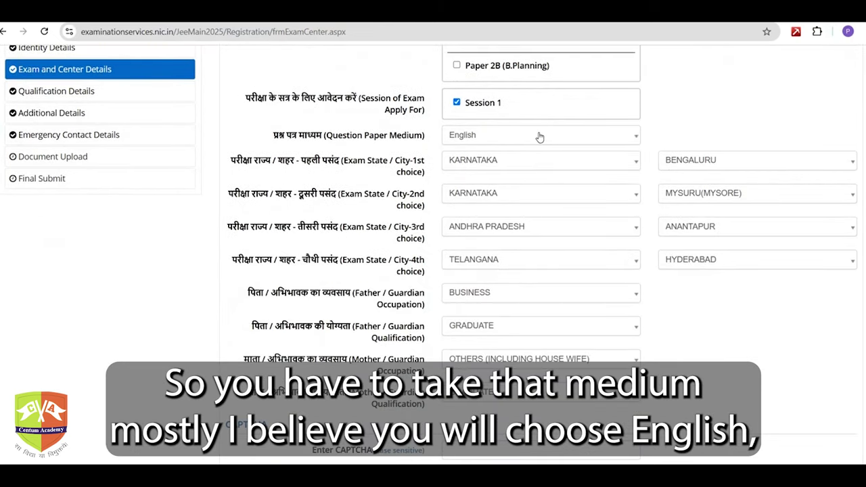
click(538, 138)
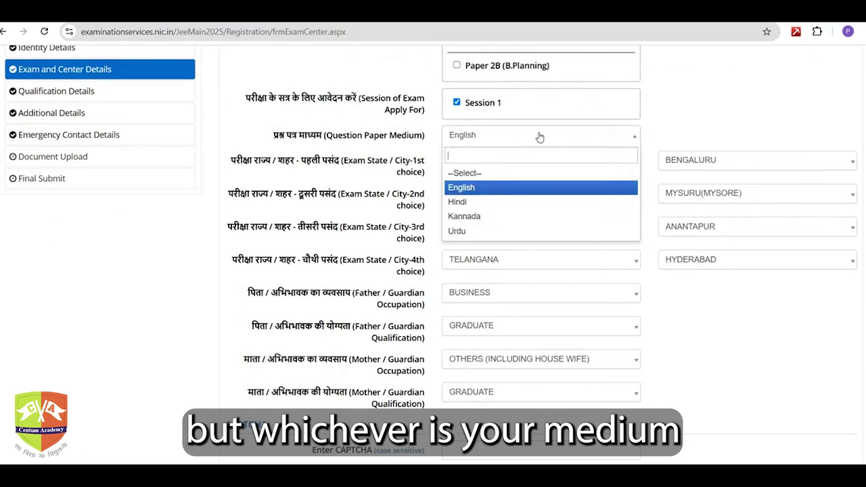
click(539, 137)
- Keep KARNATAKA as the first-choice exam state, then move on to Qualification Details
scroll(706, 193, up, 3)
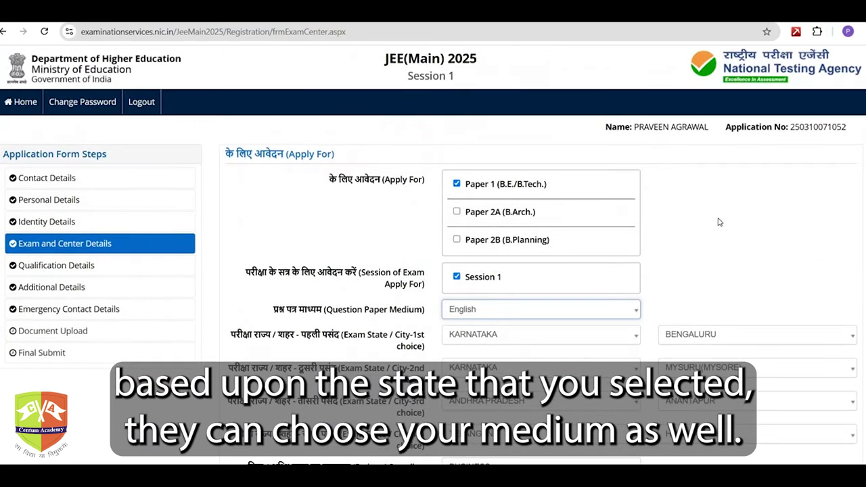
scroll(719, 223, down, 2)
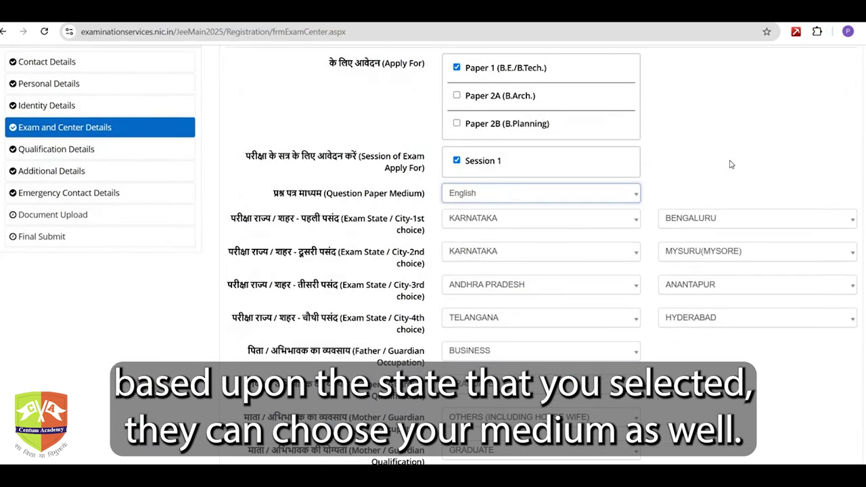
scroll(730, 164, down, 1)
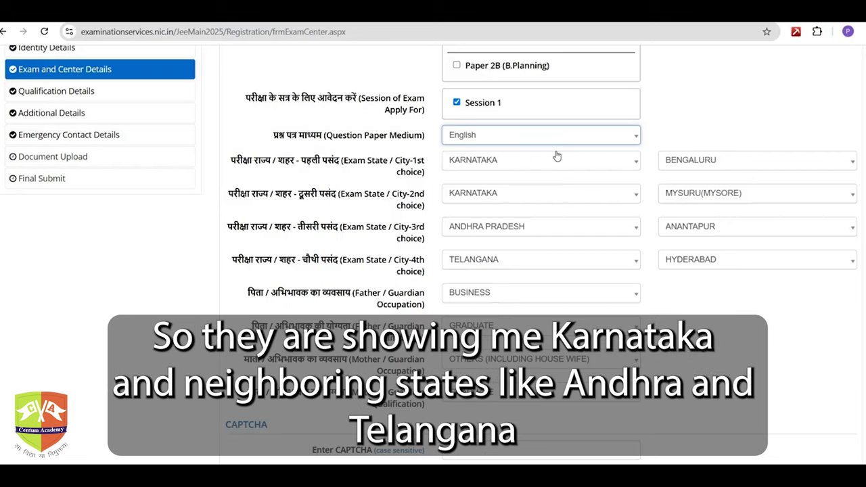
click(565, 156)
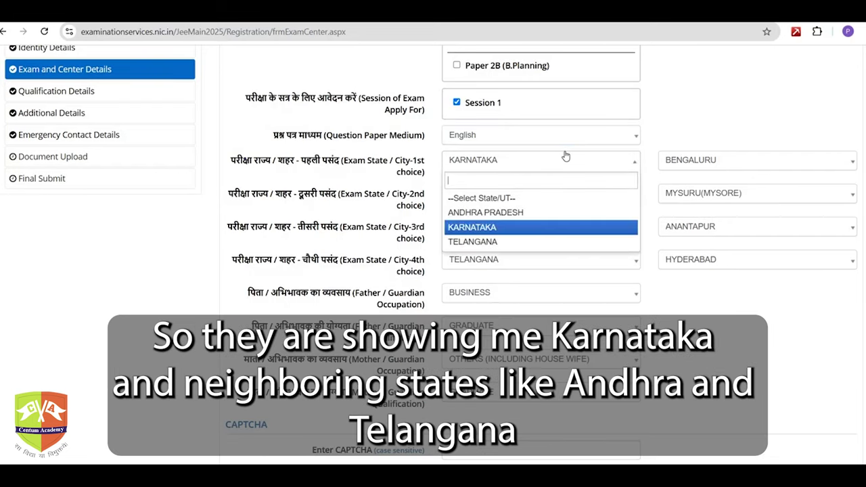
click(566, 156)
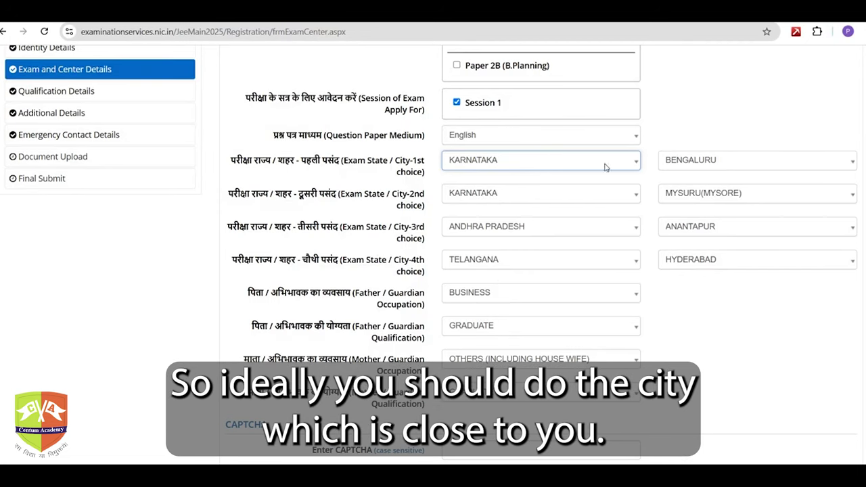
scroll(522, 232, down, 1)
scroll(522, 232, down, 1)
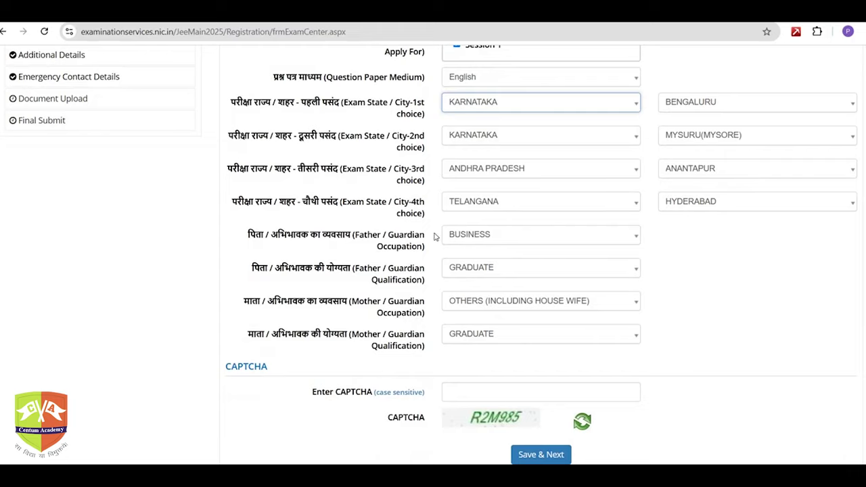
scroll(420, 264, down, 2)
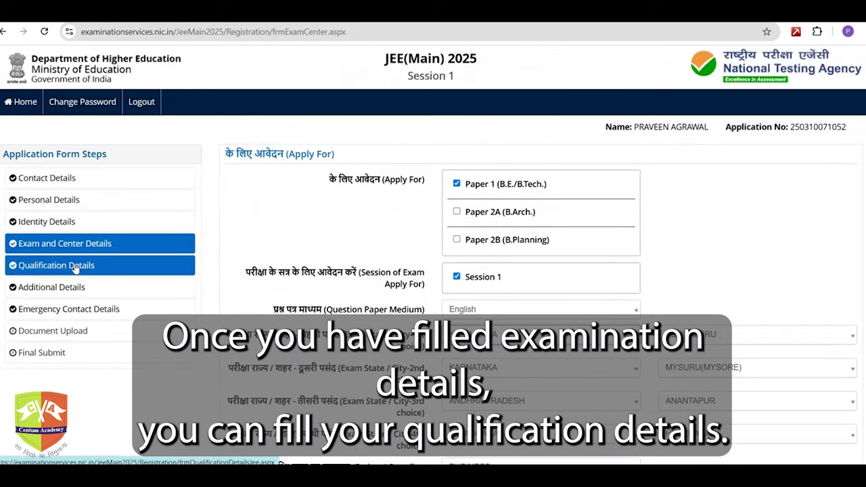
click(76, 268)
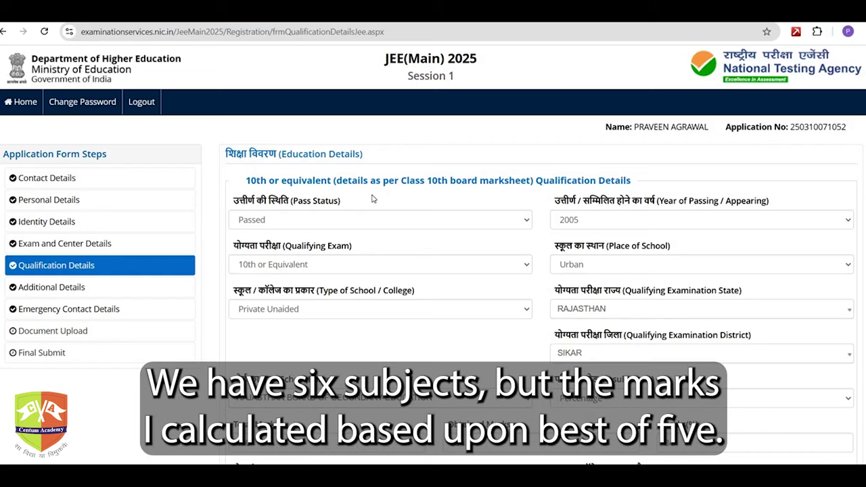
- Review the 10th details (Passed, 2005, 84%) and 12th details (Appearing, 2025, CBSE, Karnataka)
scroll(371, 199, down, 3)
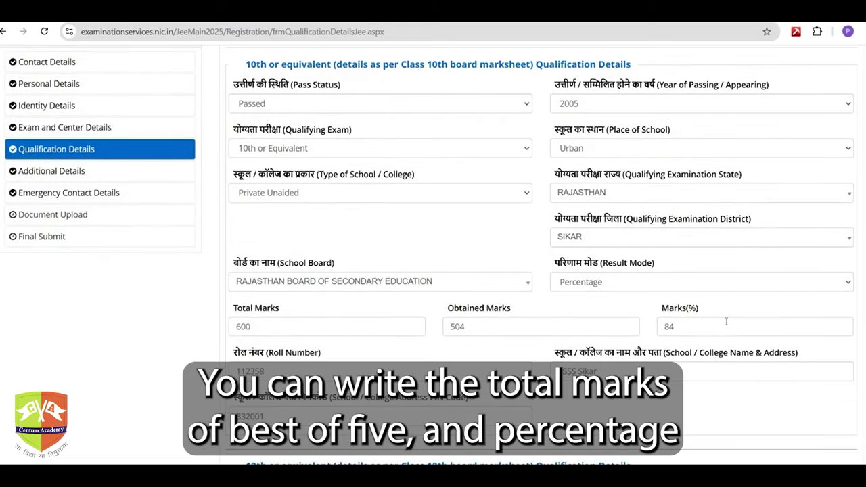
scroll(444, 278, up, 3)
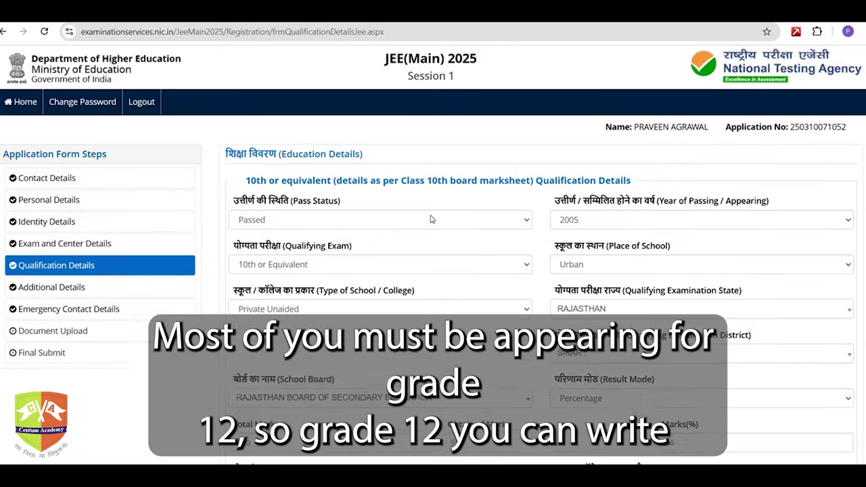
scroll(429, 219, down, 4)
scroll(430, 218, down, 2)
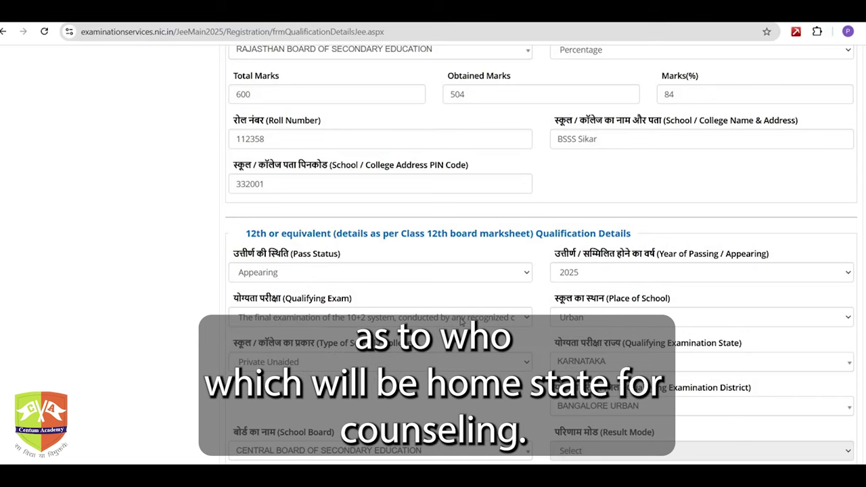
scroll(460, 322, down, 3)
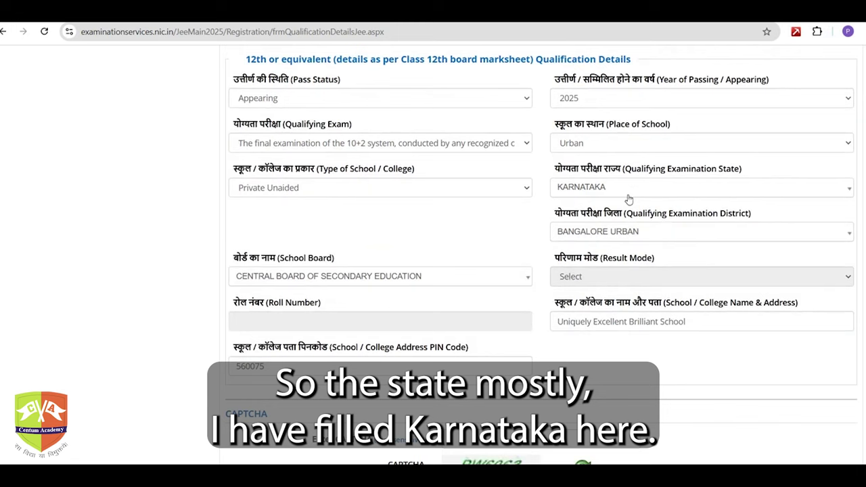
scroll(522, 288, down, 2)
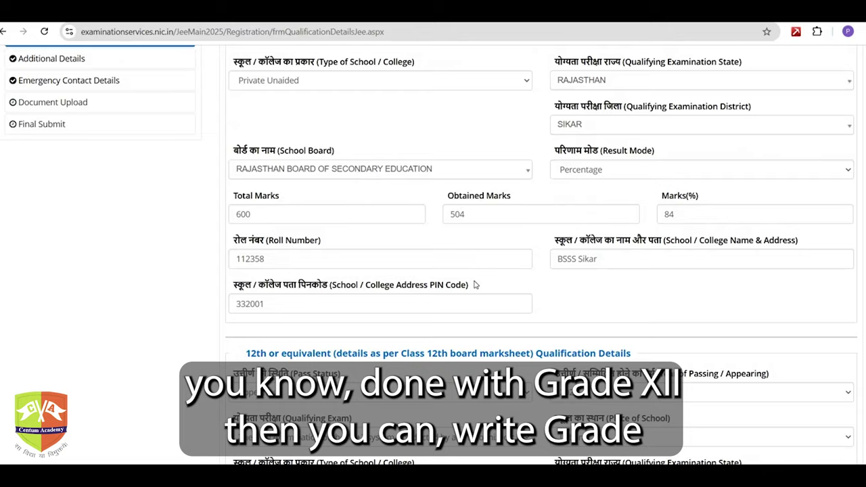
scroll(475, 285, down, 2)
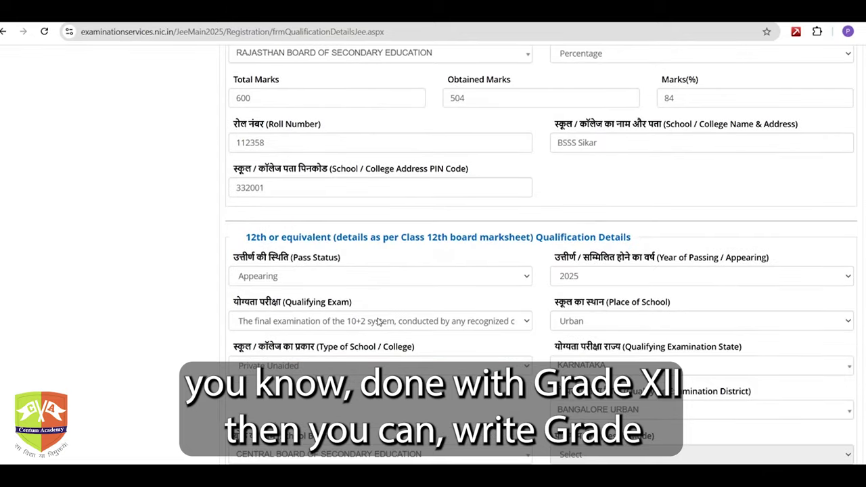
scroll(376, 318, down, 5)
scroll(216, 302, up, 10)
scroll(216, 302, up, 2)
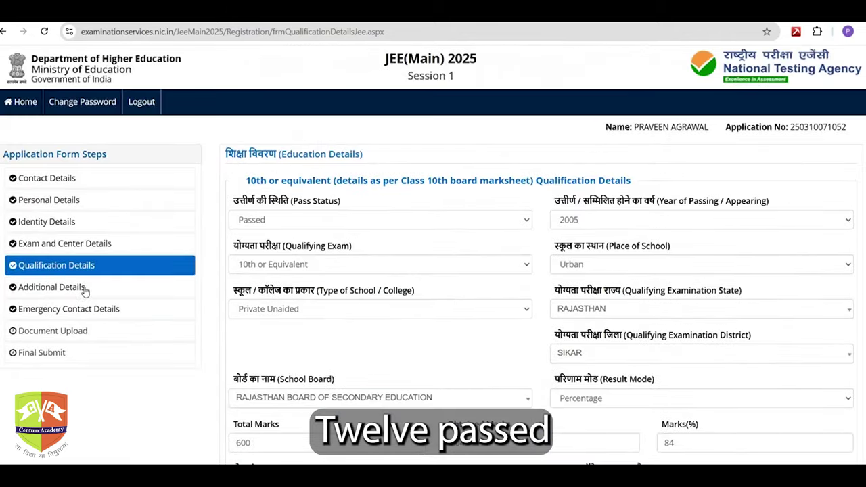
click(85, 288)
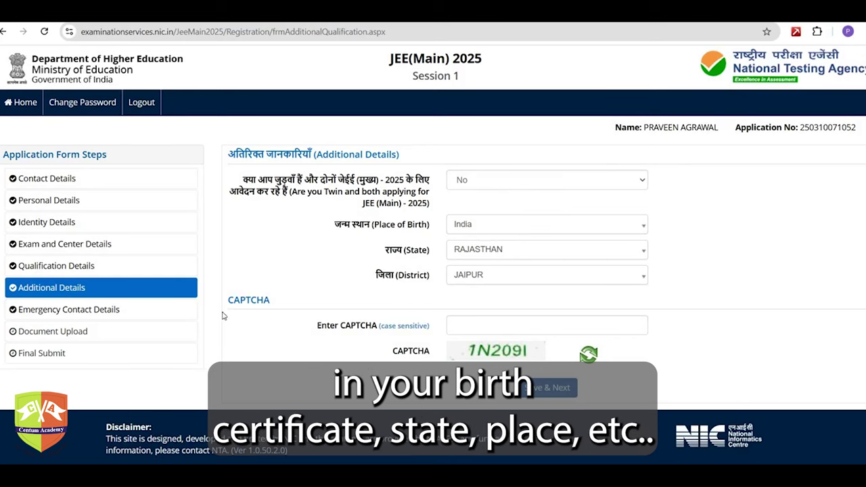
- Check the guardian's verified Emergency Contact Details, then go to the Document Upload page
click(45, 313)
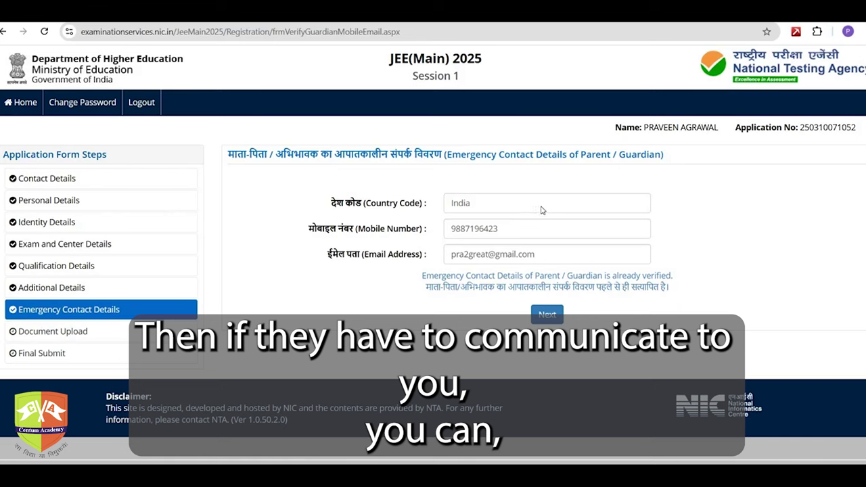
click(55, 333)
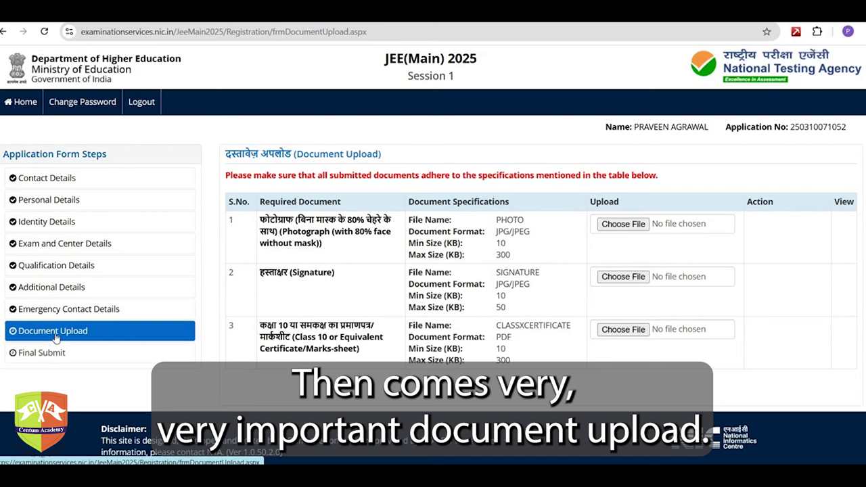